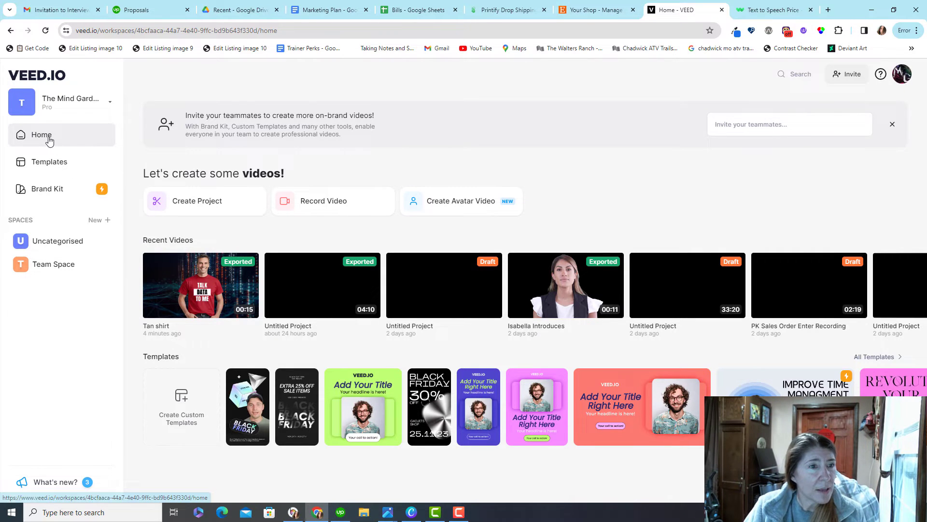
Step: Check the team's plan limits in VEED's workspace settings, then close them
{"action": "left_click", "coordinate": [56, 103]}
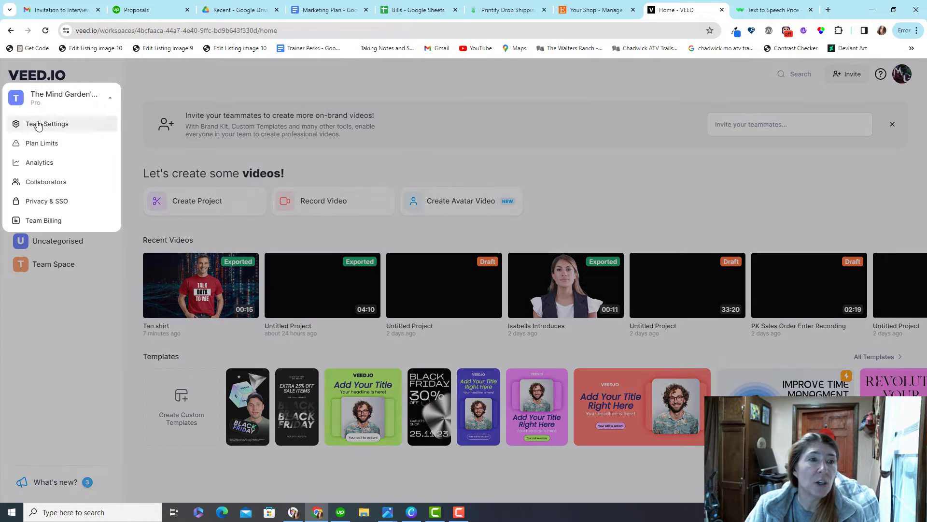
{"action": "left_click", "coordinate": [33, 145]}
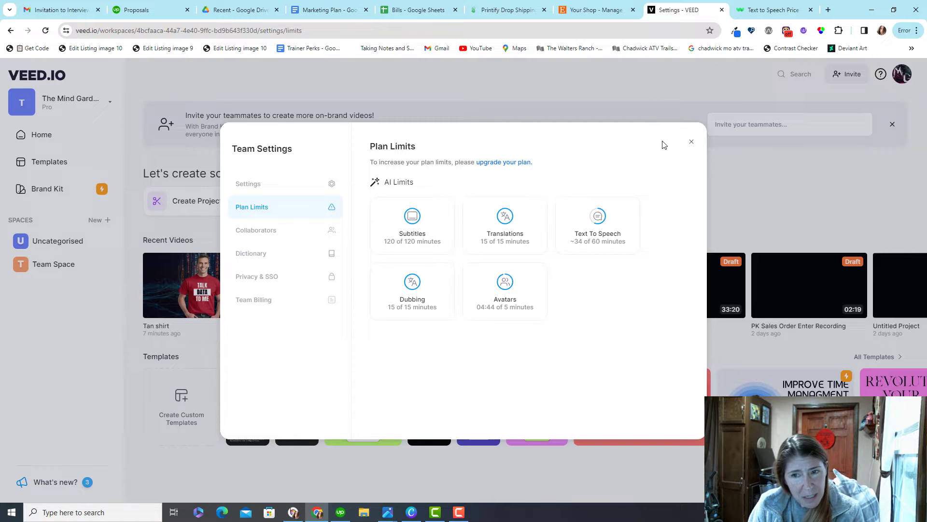
{"action": "left_click", "coordinate": [694, 144]}
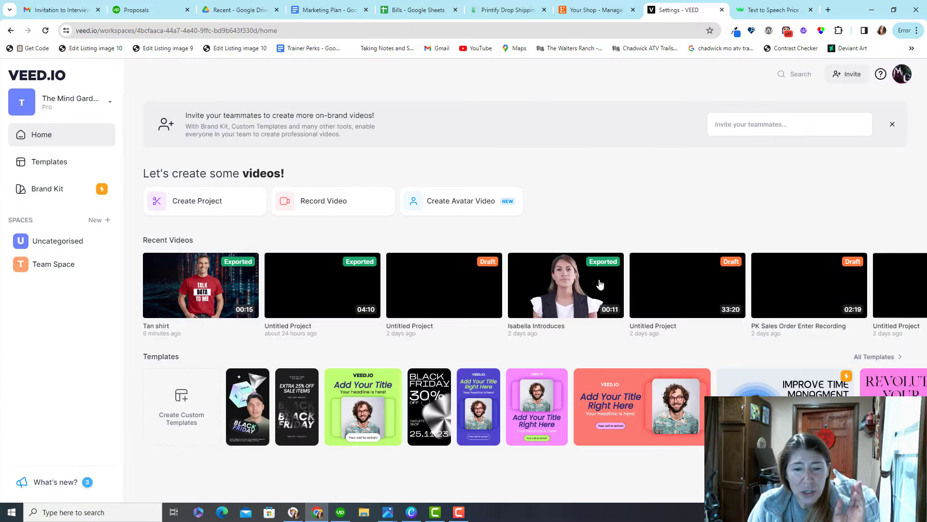
Step: In Canva's pricing design, move 'Canva - $15/month' to its own line and bold 'Canva'
{"action": "left_click", "coordinate": [412, 511]}
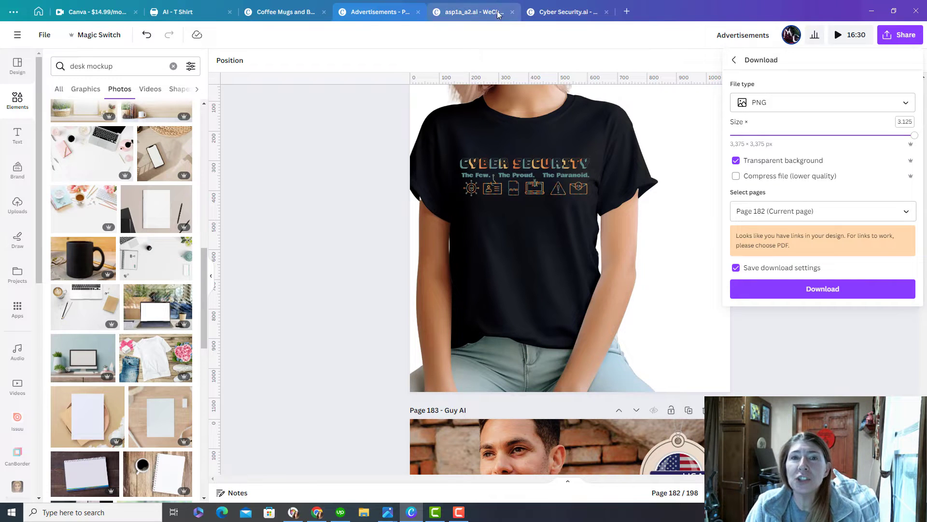
{"action": "left_click", "coordinate": [74, 11]}
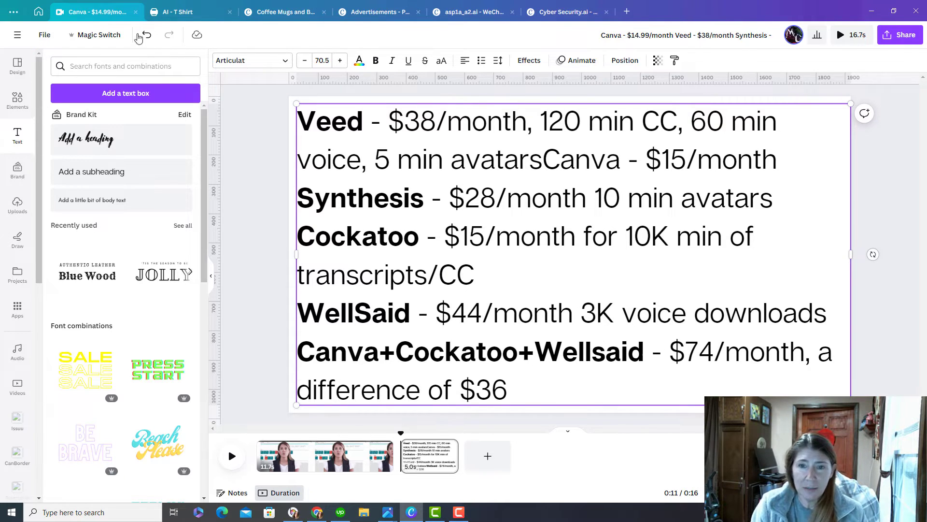
{"action": "left_click", "coordinate": [544, 166]}
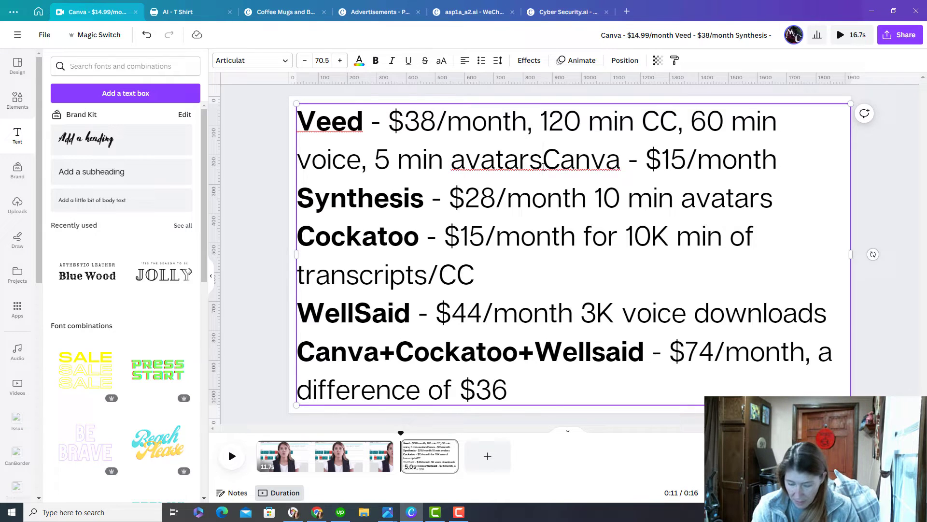
{"action": "key", "text": "Return"}
{"action": "left_click_drag", "start_coordinate": [375, 198], "coordinate": [300, 211]}
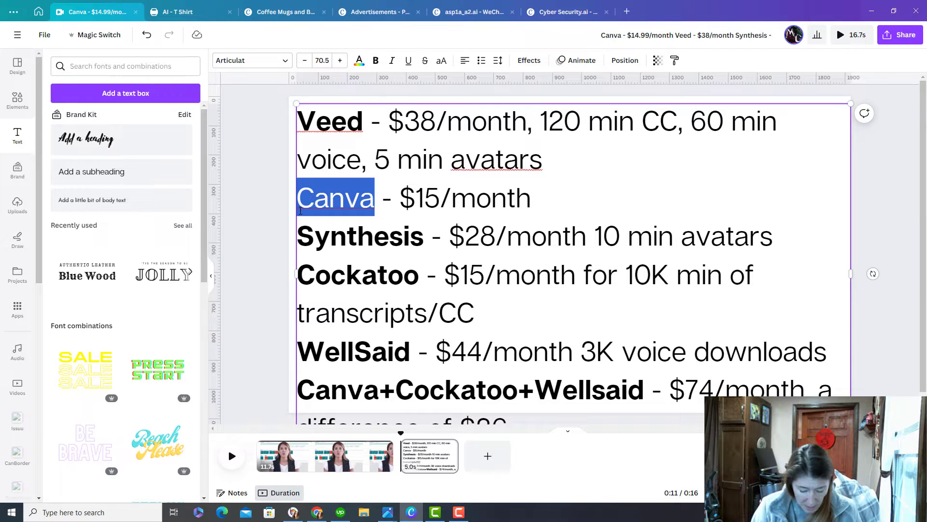
{"action": "key", "text": "ctrl+b"}
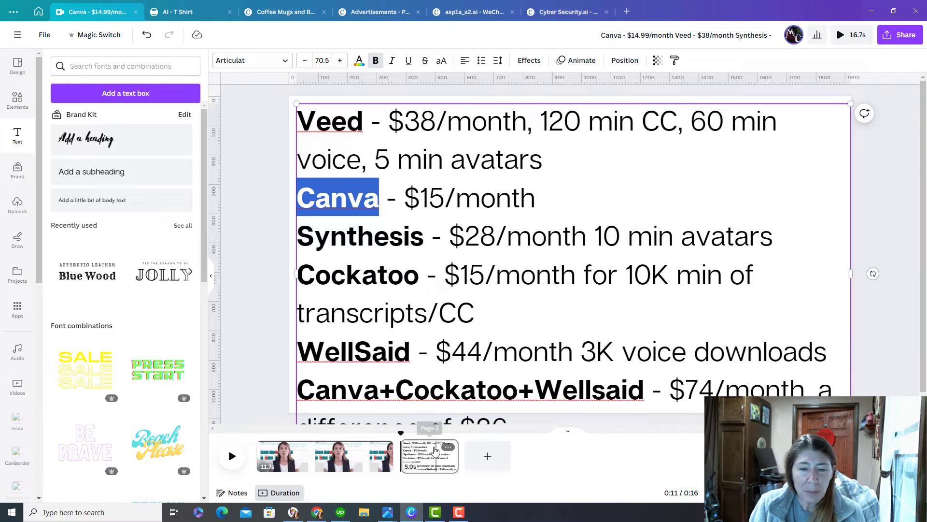
{"action": "left_click", "coordinate": [344, 454]}
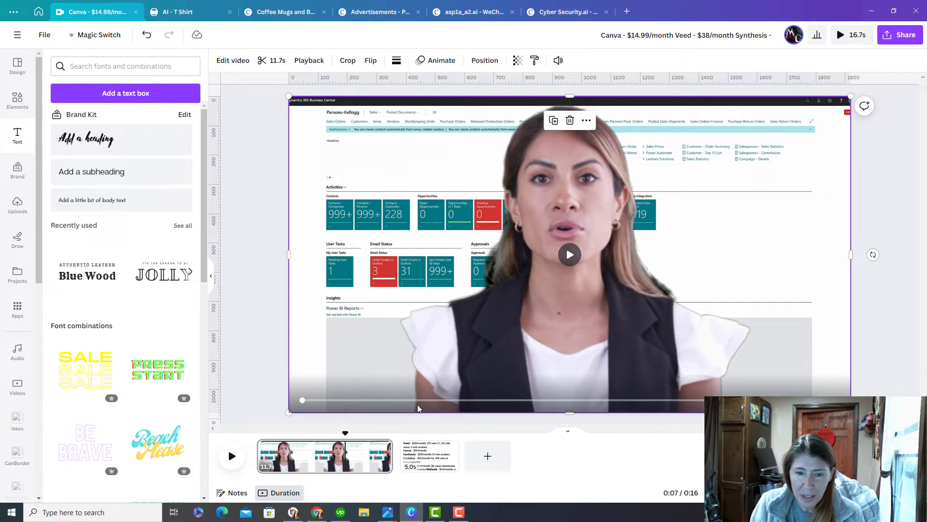
Step: Turn on Show timing from the video page's menu, then reselect the pricing text page
{"action": "right_click", "coordinate": [322, 460]}
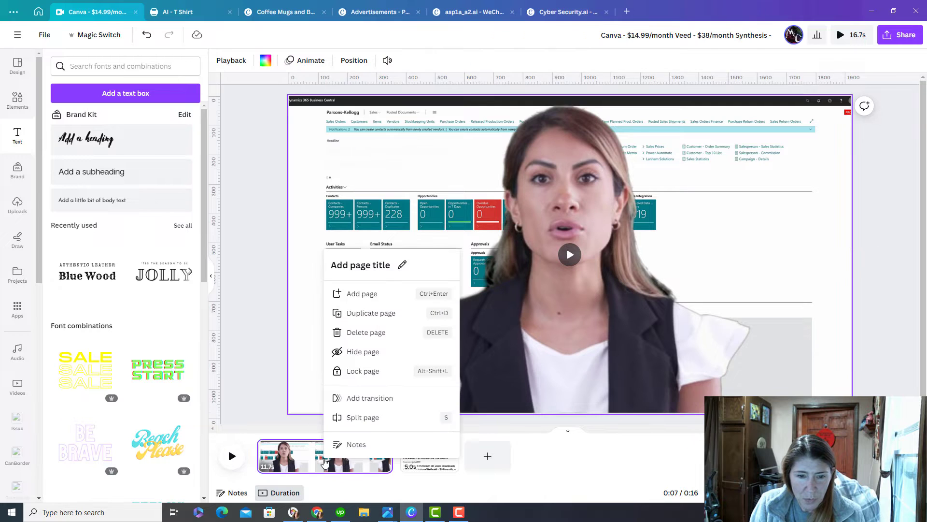
{"action": "right_click", "coordinate": [491, 348]}
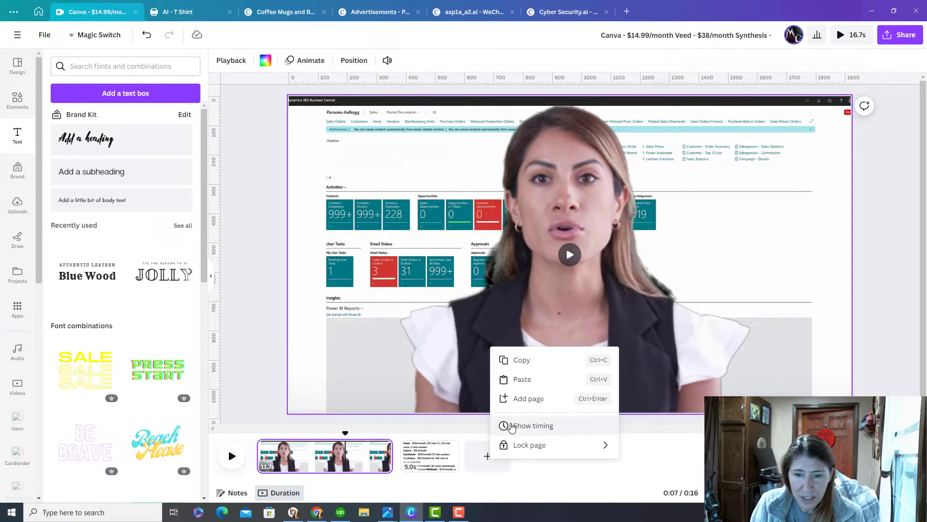
{"action": "left_click", "coordinate": [512, 425]}
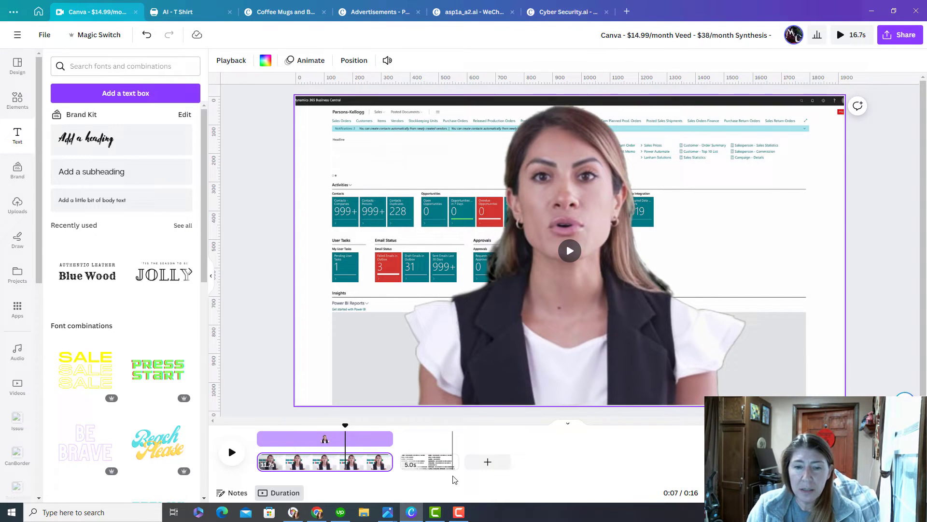
{"action": "left_click", "coordinate": [429, 463]}
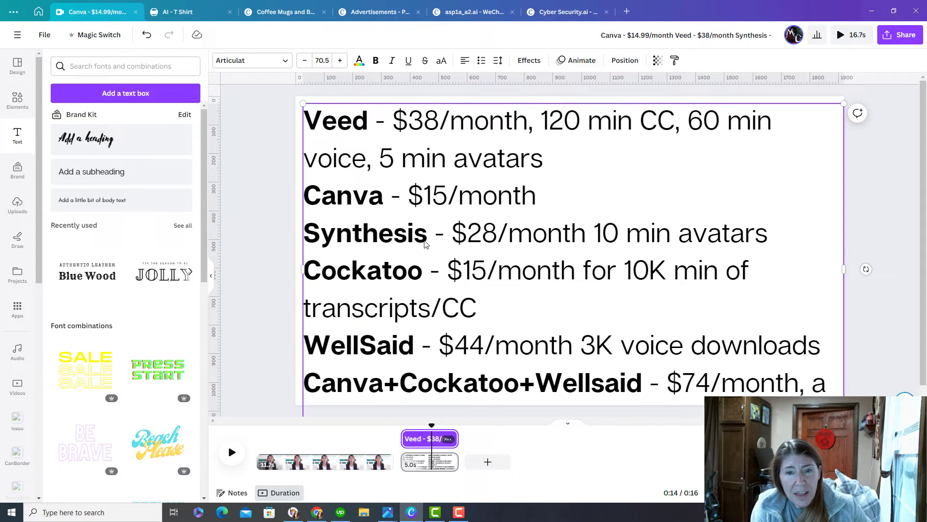
Step: Replace the final 's' of 'Synthesis' with 'a' so it reads 'Synthesia'
{"action": "left_click", "coordinate": [425, 236]}
{"action": "key", "text": "BackSpace"}
{"action": "type", "text": "a"}
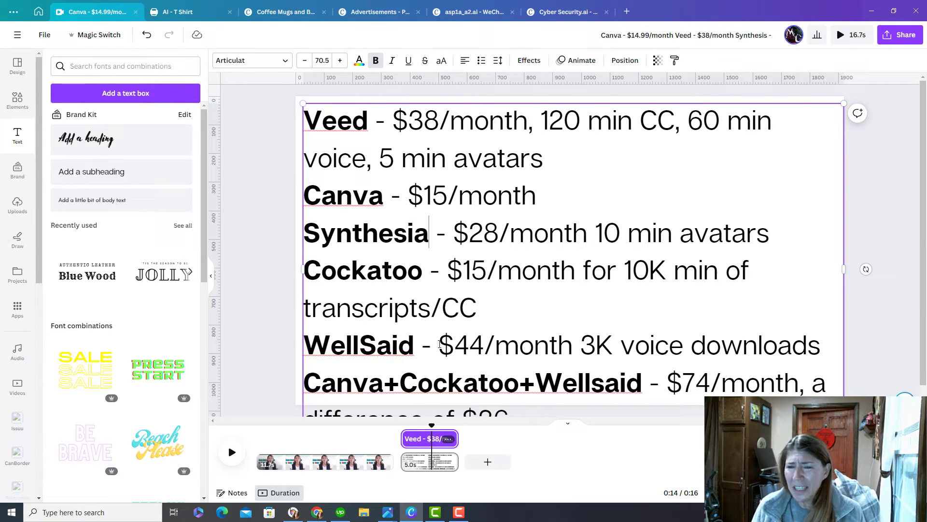
Step: Scroll to the slide's last line, then minimize Canva to reveal VEED's home page
{"action": "scroll", "coordinate": [514, 421], "scroll_direction": "down", "scroll_amount": 1}
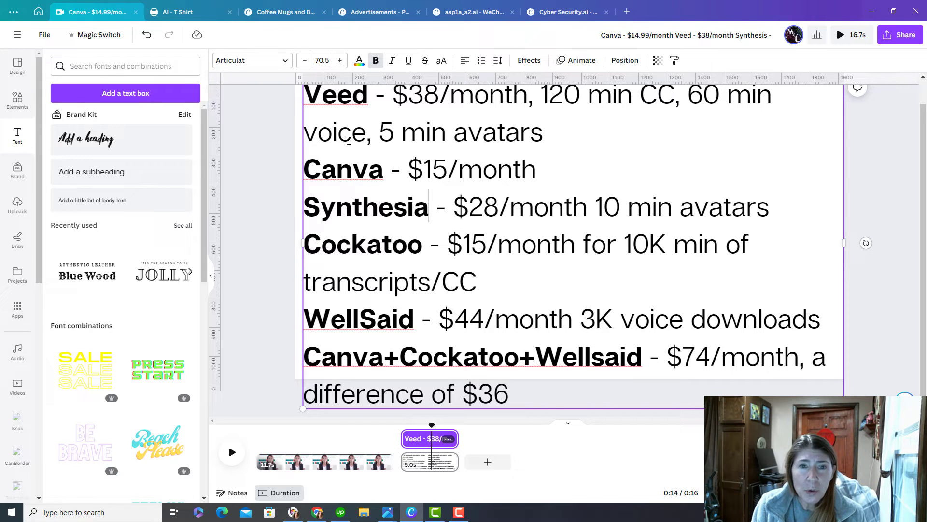
{"action": "left_click", "coordinate": [872, 10]}
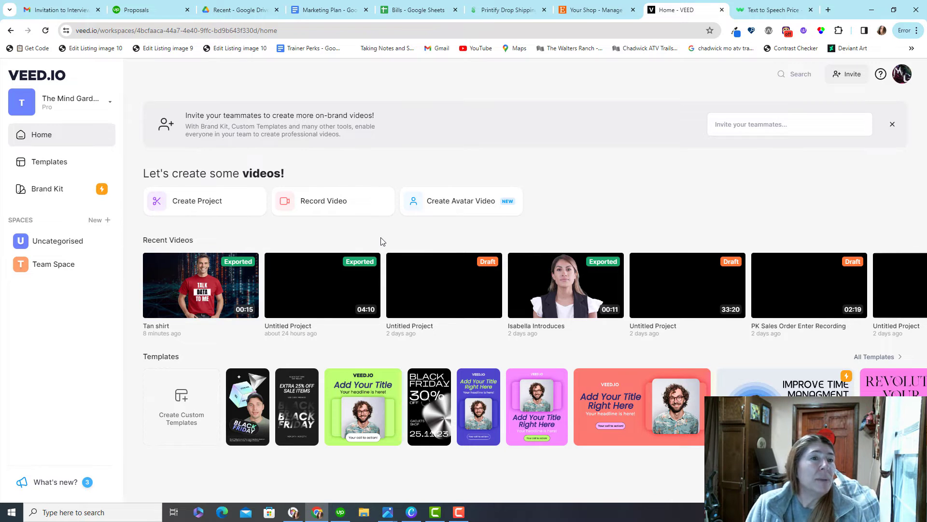
Step: Open the Tan shirt video from VEED's Home page in the editor
{"action": "left_click", "coordinate": [197, 285]}
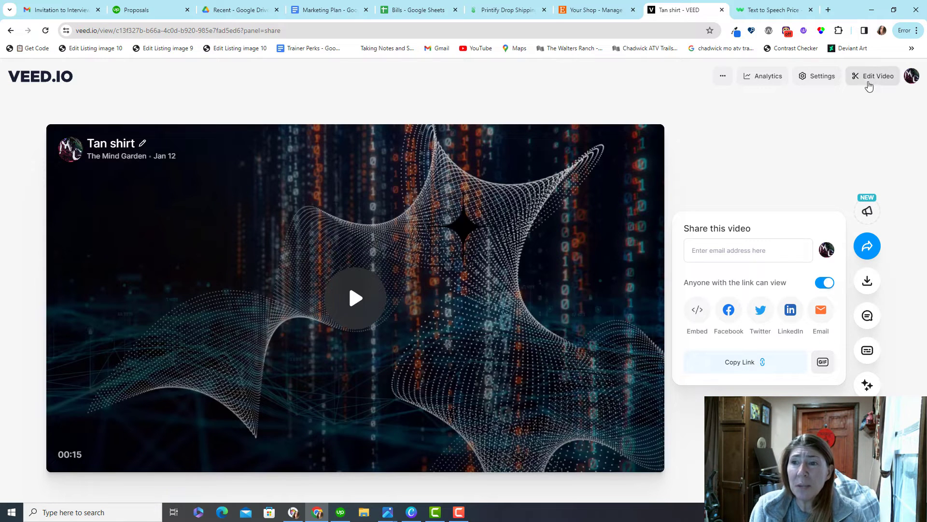
{"action": "left_click", "coordinate": [869, 76]}
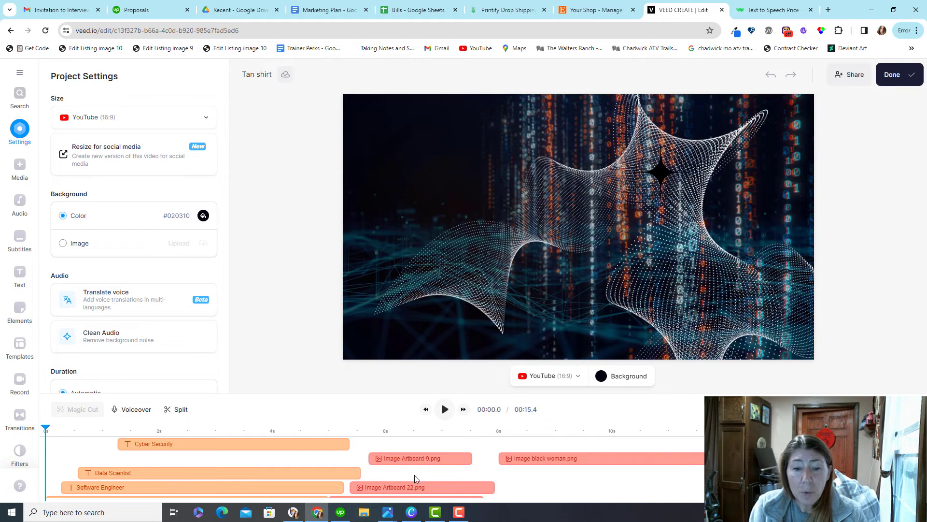
{"action": "left_click", "coordinate": [411, 512]}
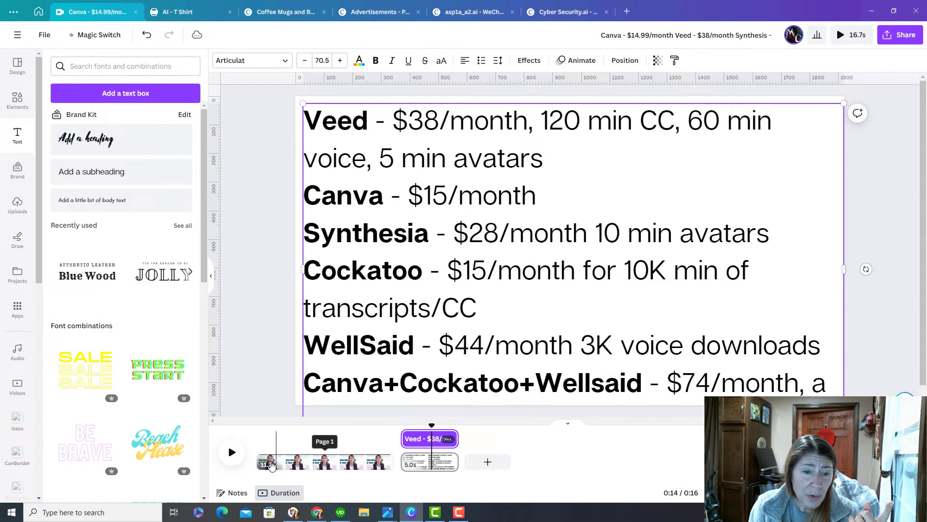
{"action": "left_click", "coordinate": [261, 463]}
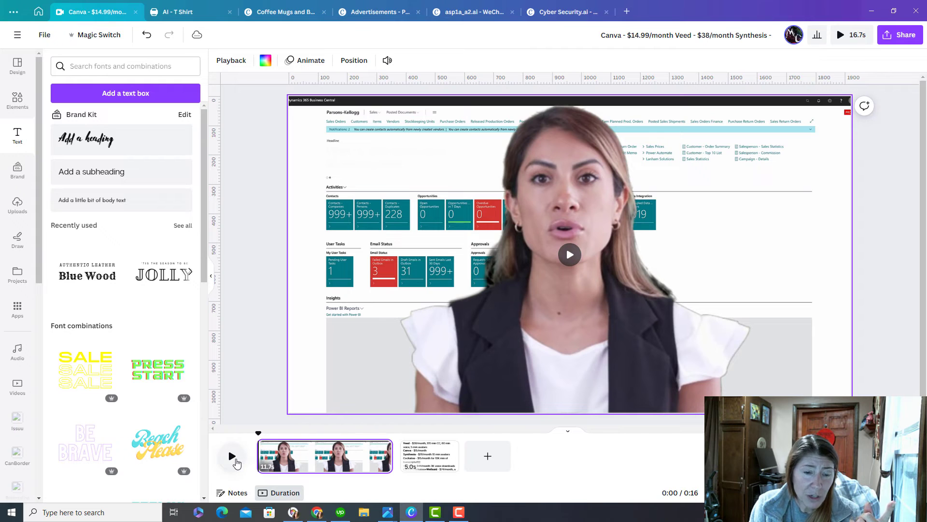
{"action": "left_click", "coordinate": [232, 456]}
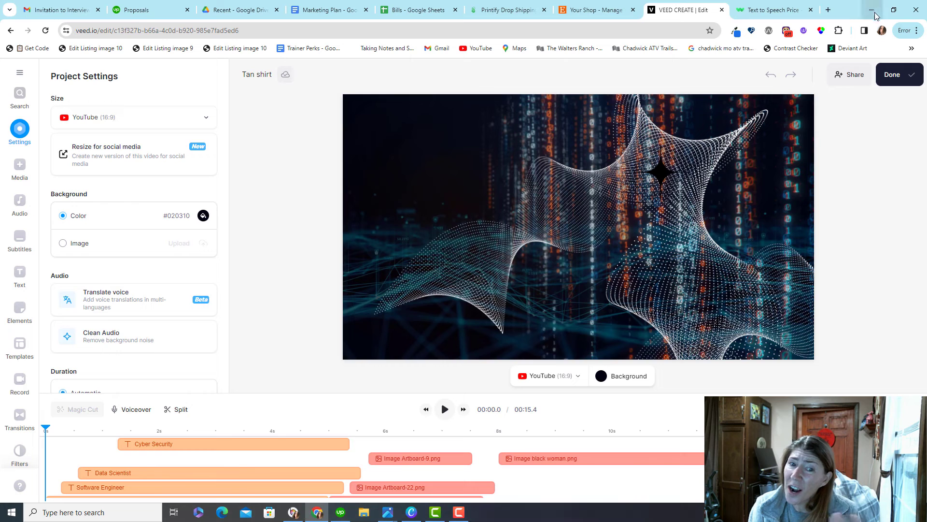
{"action": "left_click", "coordinate": [872, 11]}
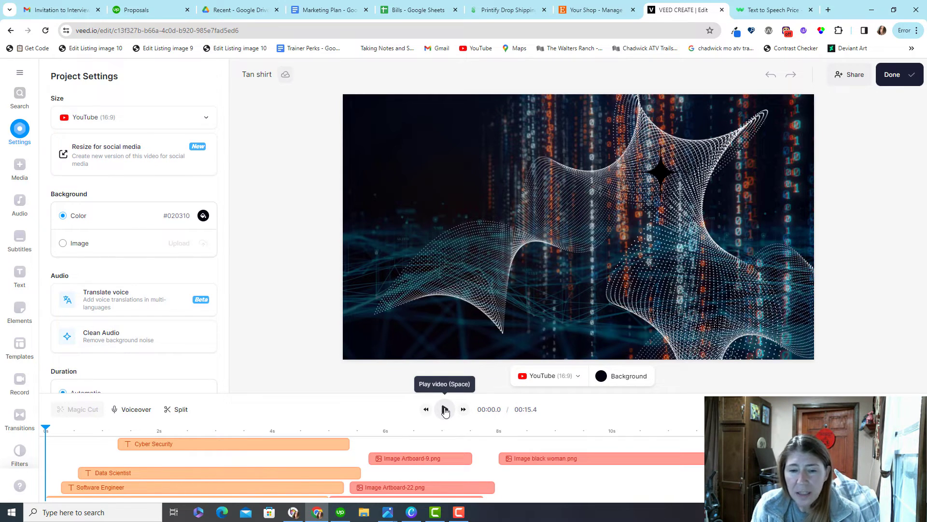
Step: Play and pause the Tan shirt preview, then enlarge the timeline to show more tracks
{"action": "left_click", "coordinate": [445, 410]}
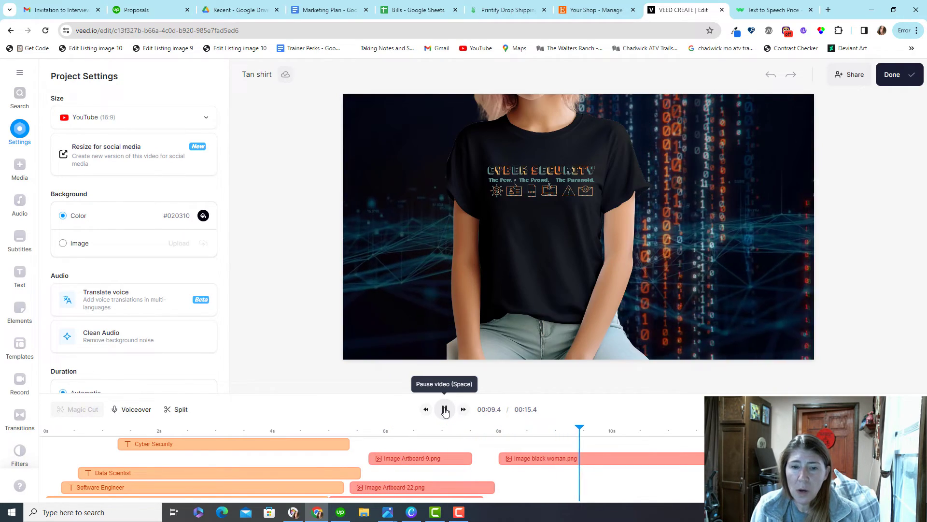
{"action": "left_click", "coordinate": [445, 410]}
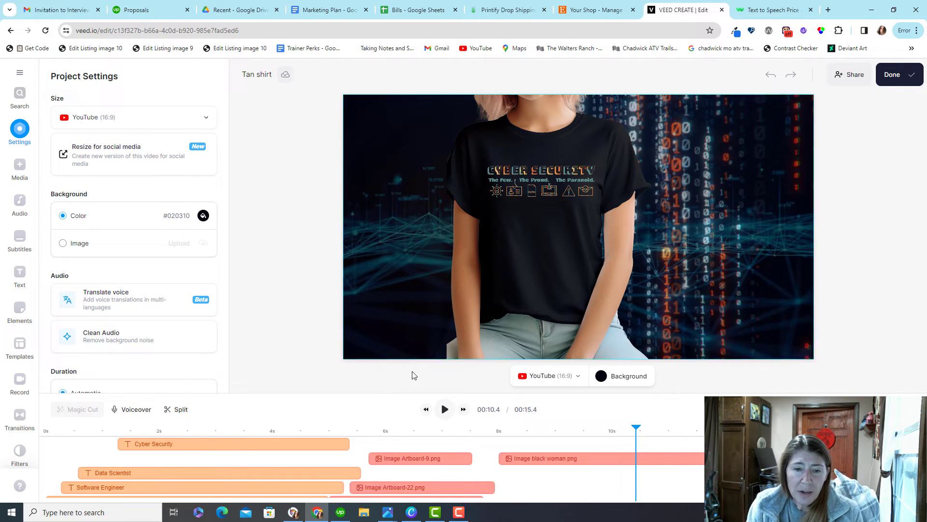
{"action": "scroll", "coordinate": [445, 420], "scroll_direction": "down", "scroll_amount": 3}
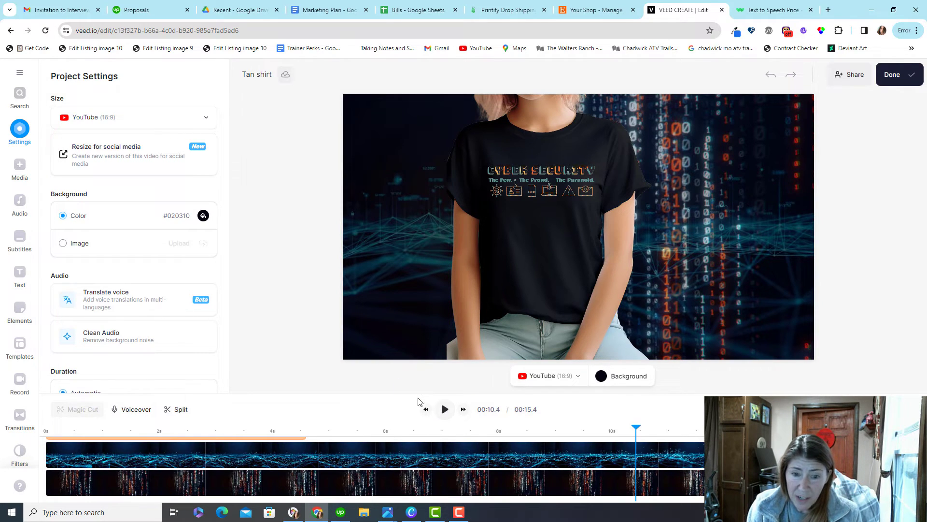
{"action": "left_click_drag", "start_coordinate": [414, 395], "coordinate": [422, 331]}
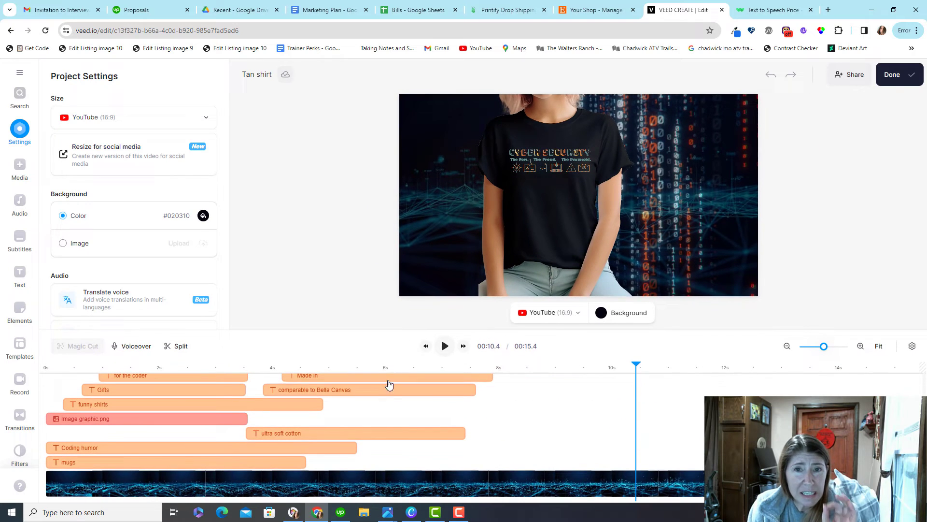
Step: Select the black woman.png image clip to show its Edit Image panel
{"action": "scroll", "coordinate": [389, 384], "scroll_direction": "down", "scroll_amount": 1}
{"action": "scroll", "coordinate": [387, 404], "scroll_direction": "up", "scroll_amount": 3}
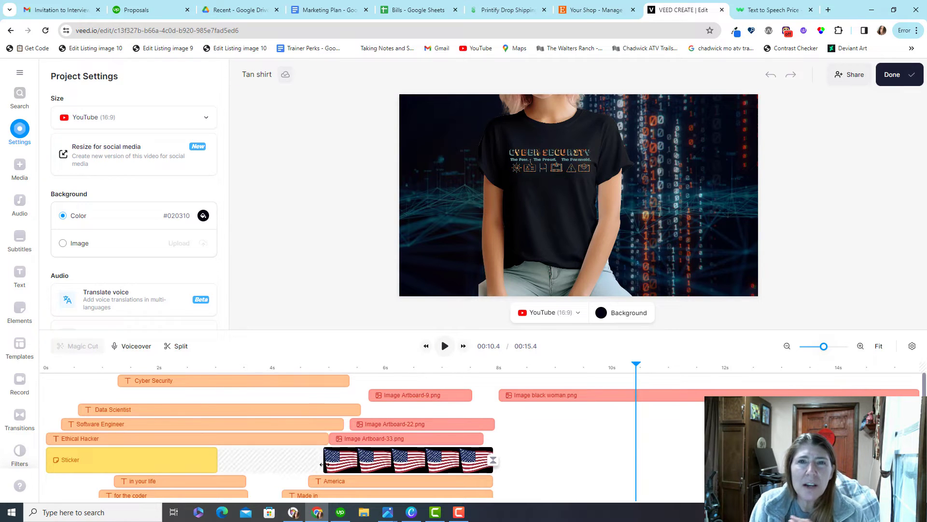
{"action": "mouse_move", "coordinate": [332, 515]}
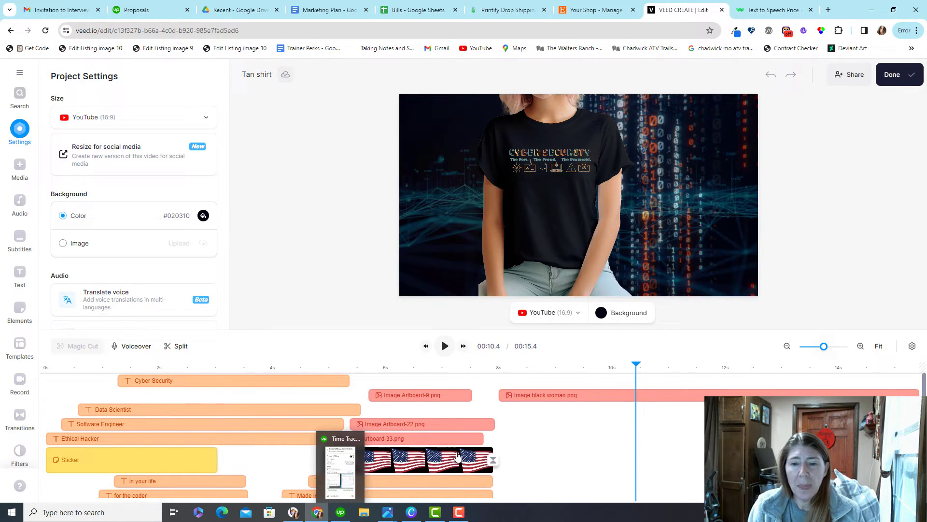
{"action": "left_click", "coordinate": [532, 397]}
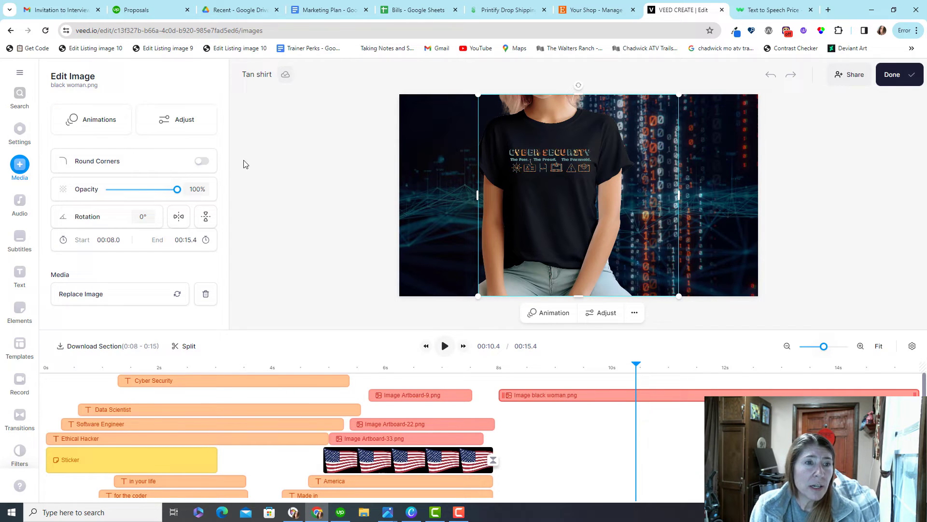
Step: Give black woman.png a 3.7s Ken Burns In entrance animation, then switch to Canva
{"action": "left_click", "coordinate": [75, 121]}
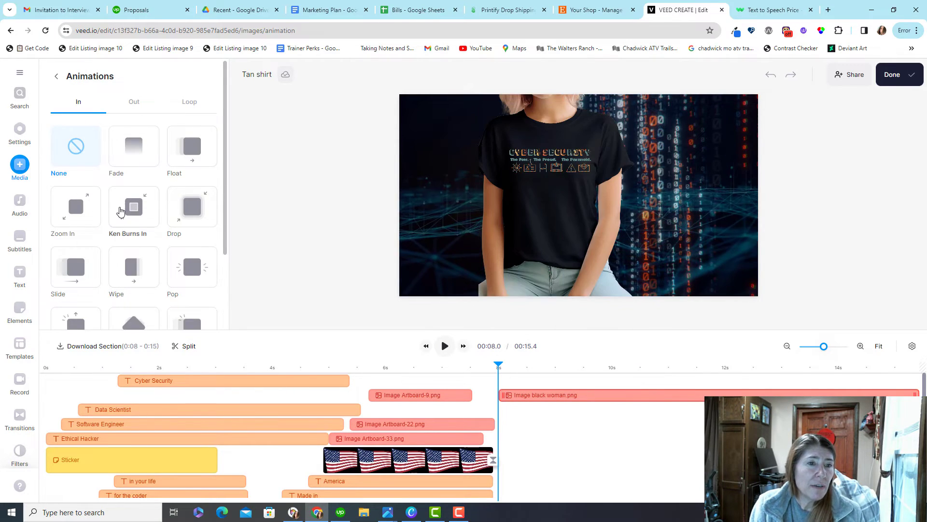
{"action": "left_click", "coordinate": [131, 207]}
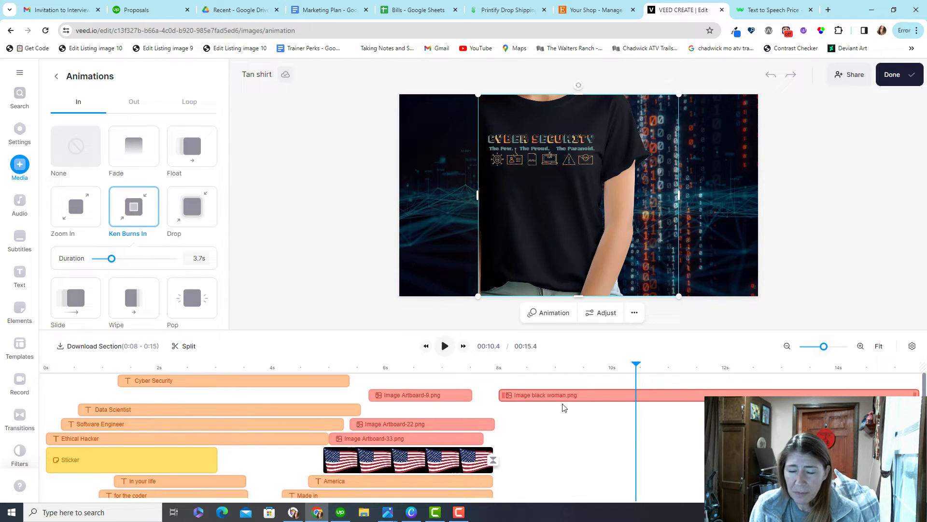
{"action": "left_click", "coordinate": [417, 519]}
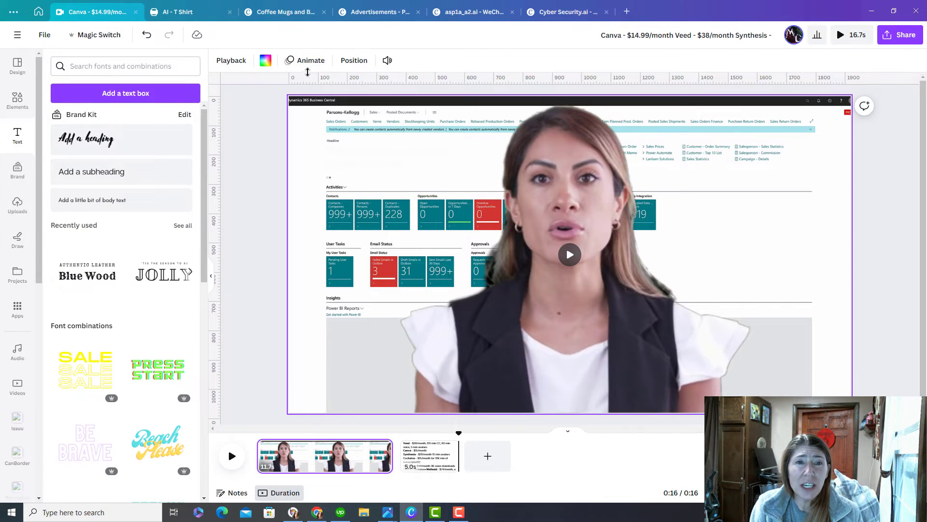
Step: View Canva's Page Animations choices for comparison, then minimize Canva
{"action": "left_click", "coordinate": [306, 60]}
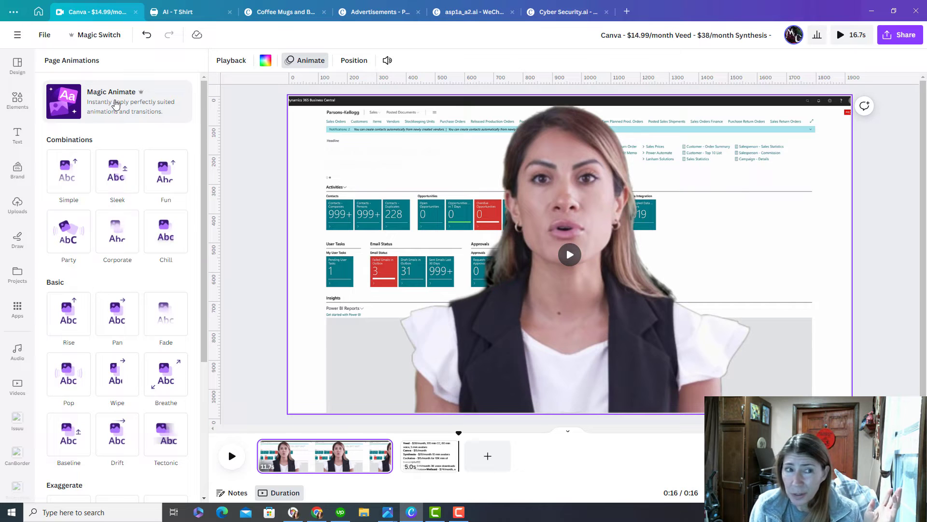
{"action": "left_click", "coordinate": [872, 12]}
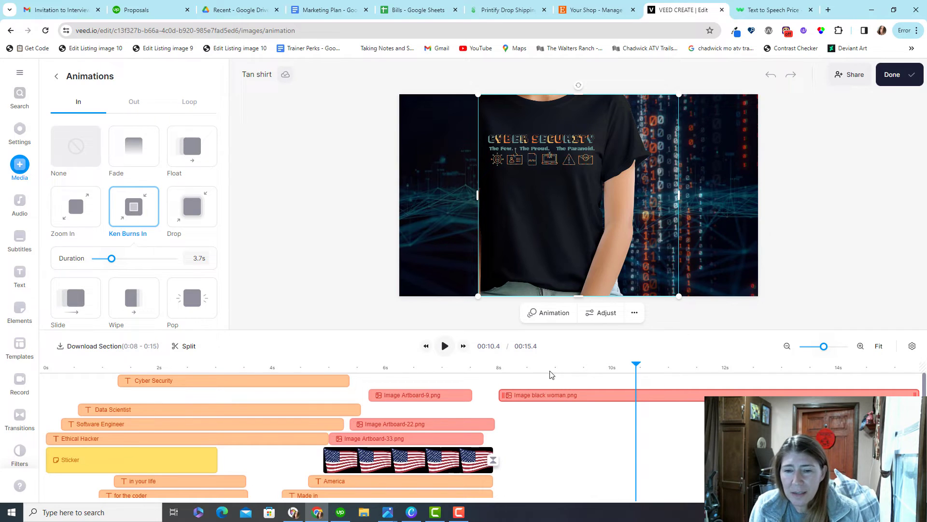
Step: Move the playhead to 8.3 seconds and browse VEED's Media library
{"action": "left_click", "coordinate": [516, 369]}
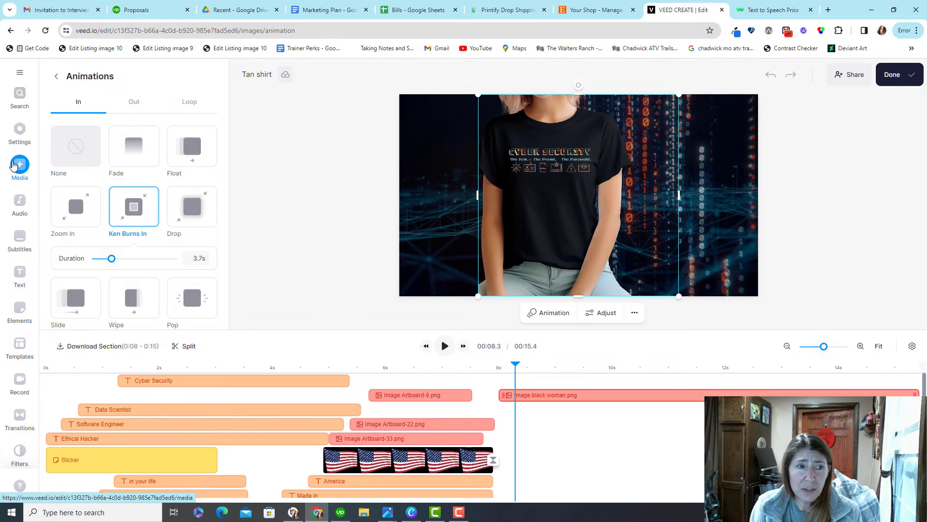
{"action": "left_click", "coordinate": [22, 166]}
{"action": "scroll", "coordinate": [159, 208], "scroll_direction": "down", "scroll_amount": 5}
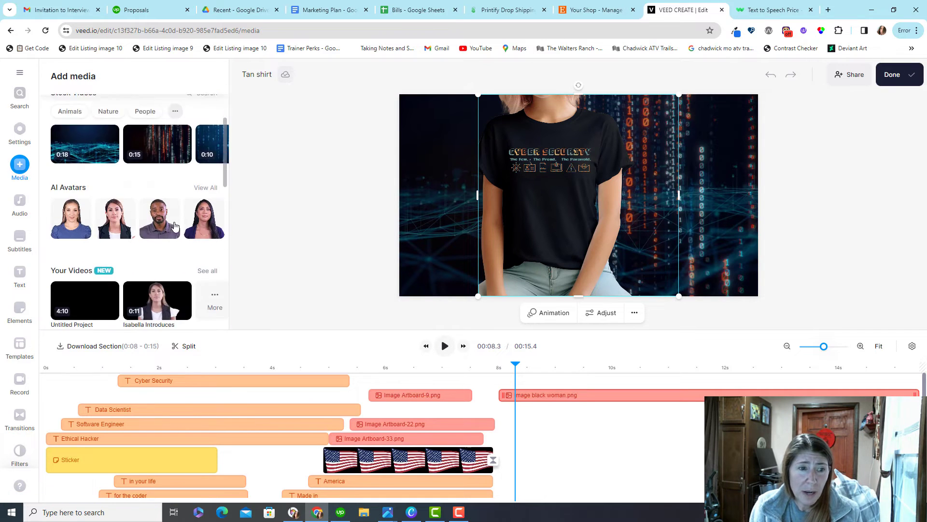
{"action": "scroll", "coordinate": [145, 198], "scroll_direction": "up", "scroll_amount": 3}
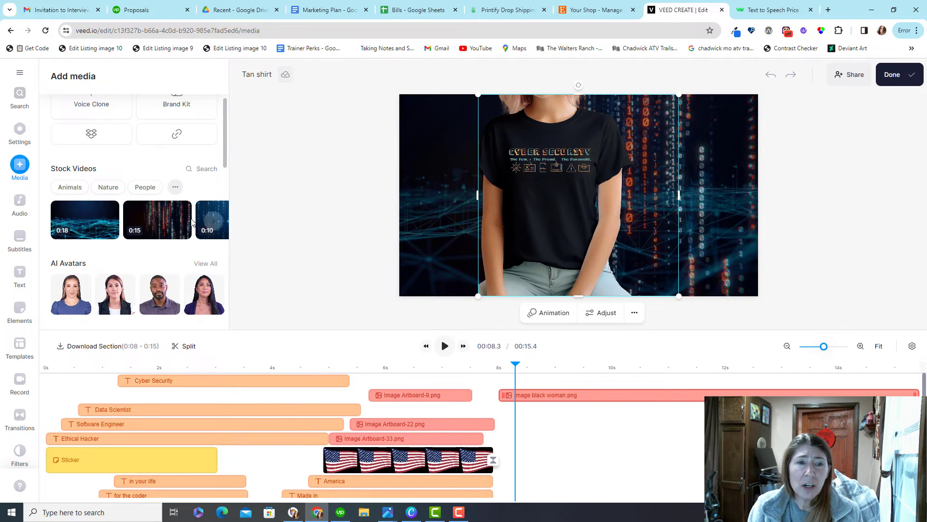
{"action": "mouse_move", "coordinate": [166, 213]}
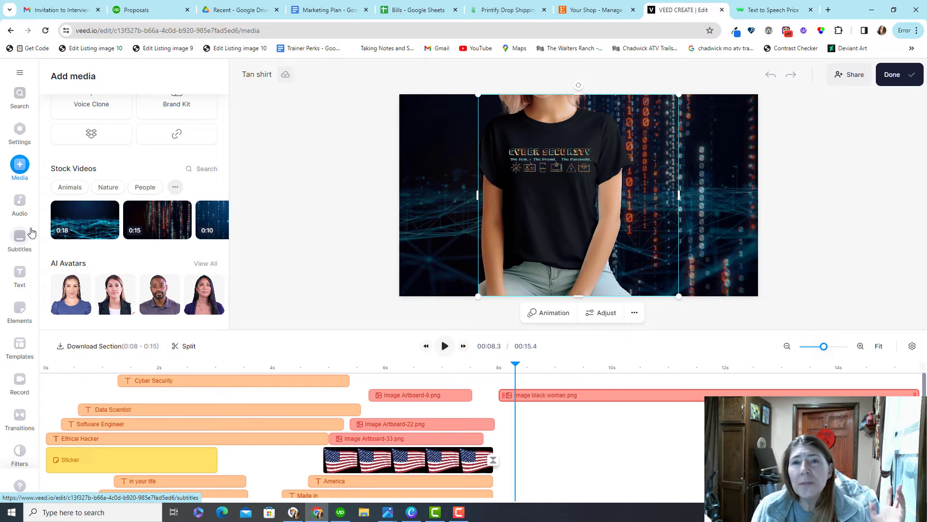
Step: Browse the Audio library, then bring up the Subtitles options
{"action": "left_click", "coordinate": [20, 202]}
{"action": "scroll", "coordinate": [128, 263], "scroll_direction": "down", "scroll_amount": 5}
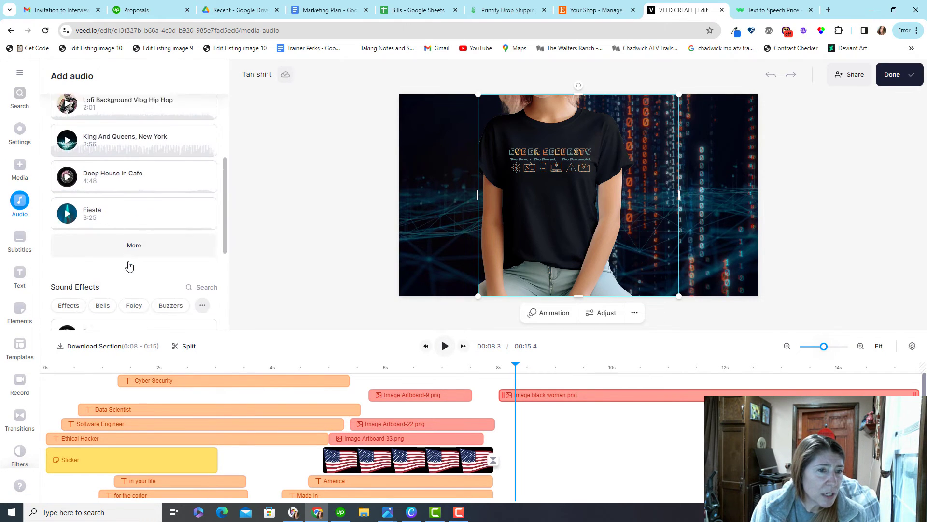
{"action": "scroll", "coordinate": [117, 258], "scroll_direction": "down", "scroll_amount": 3}
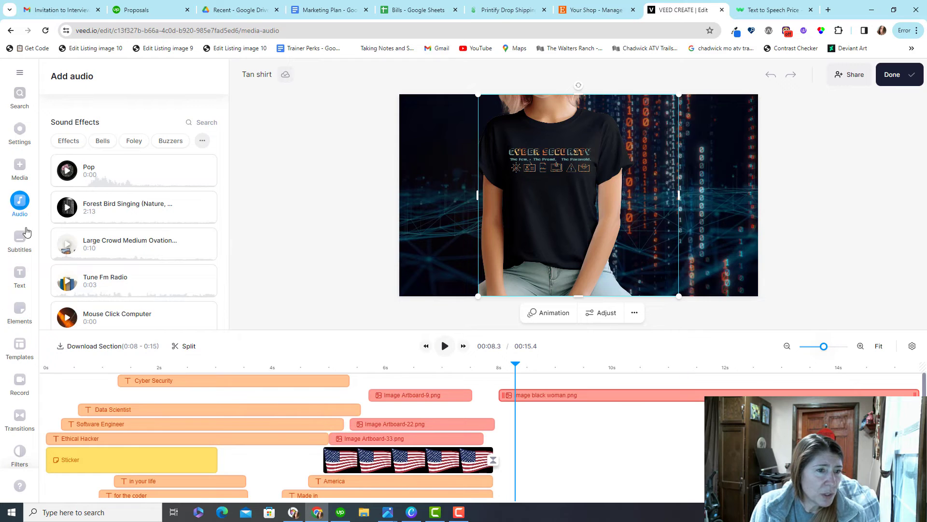
{"action": "left_click", "coordinate": [19, 247]}
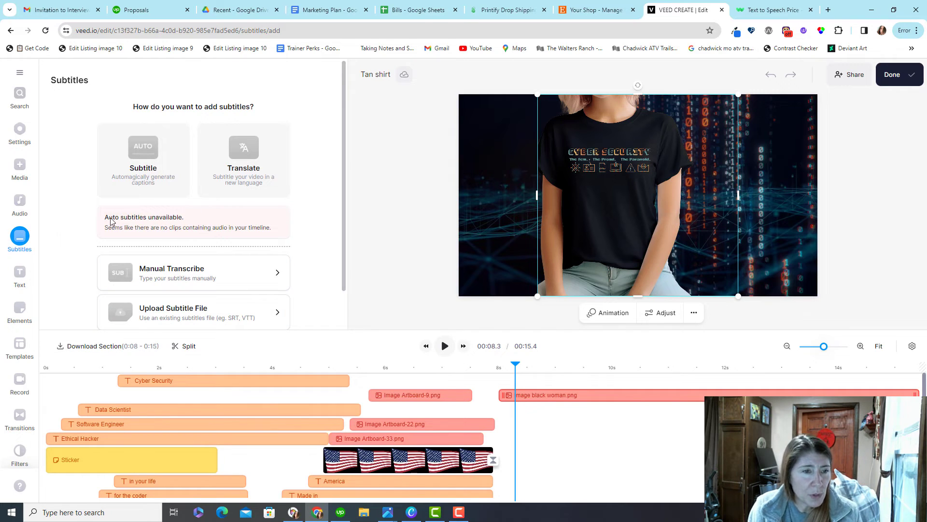
Step: Browse VEED's Text styles and the Elements graphics library
{"action": "left_click", "coordinate": [20, 276]}
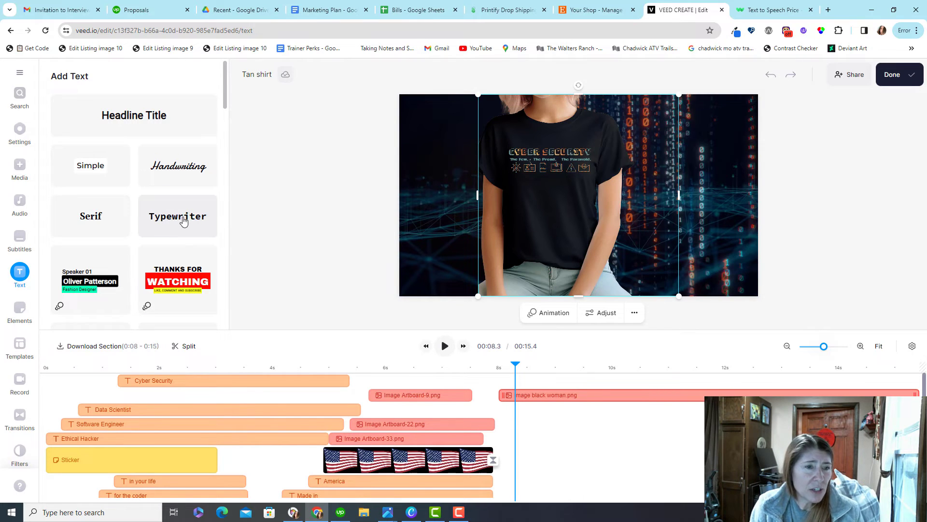
{"action": "left_click", "coordinate": [20, 309]}
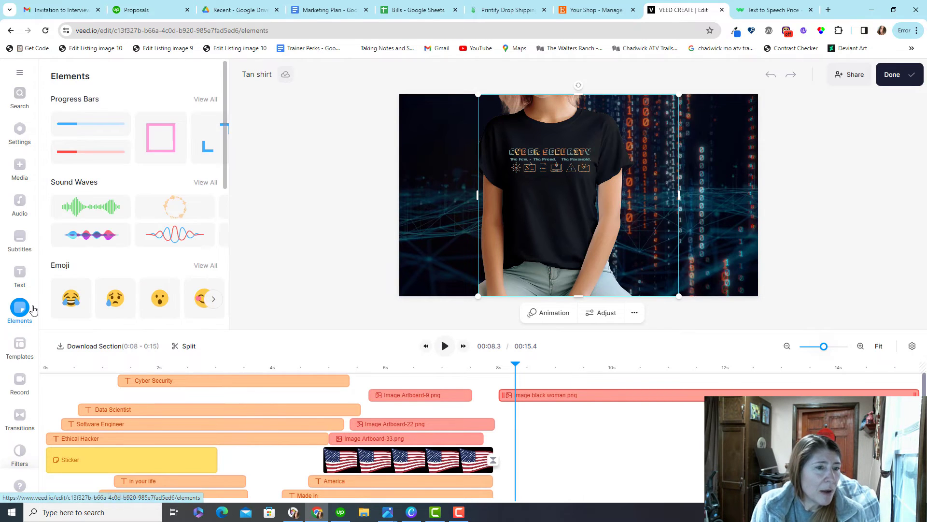
{"action": "scroll", "coordinate": [148, 210], "scroll_direction": "down", "scroll_amount": 10}
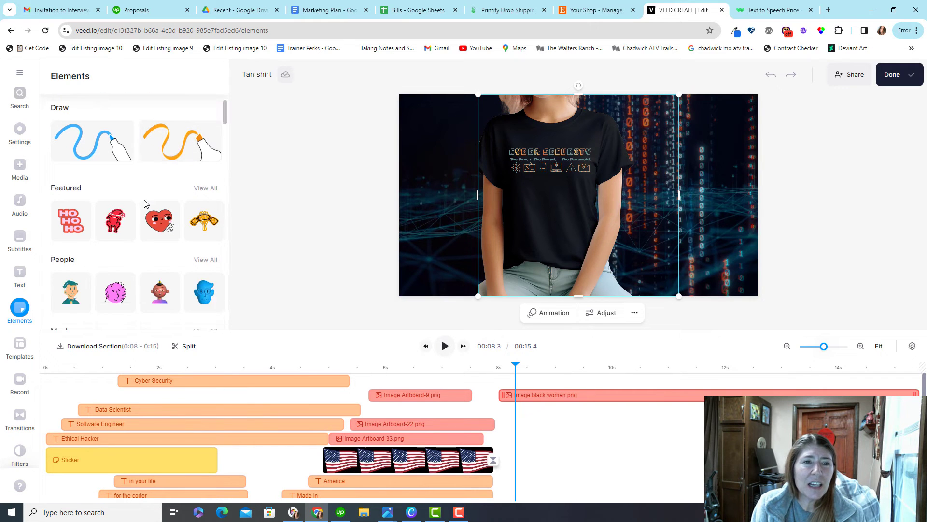
{"action": "scroll", "coordinate": [149, 210], "scroll_direction": "down", "scroll_amount": 8}
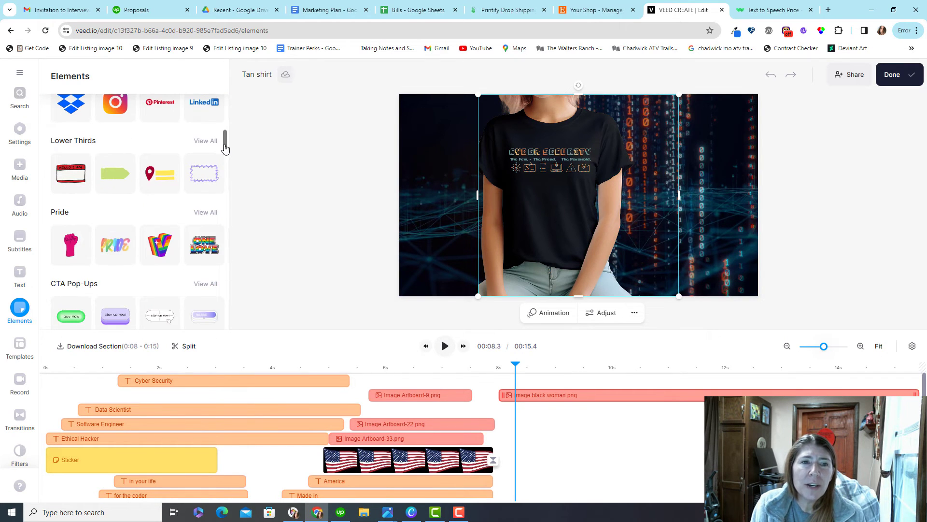
{"action": "mouse_move", "coordinate": [224, 141]}
{"action": "left_mouse_down"}
{"action": "mouse_move", "coordinate": [225, 338]}
{"action": "mouse_move", "coordinate": [242, 77]}
{"action": "left_mouse_up"}
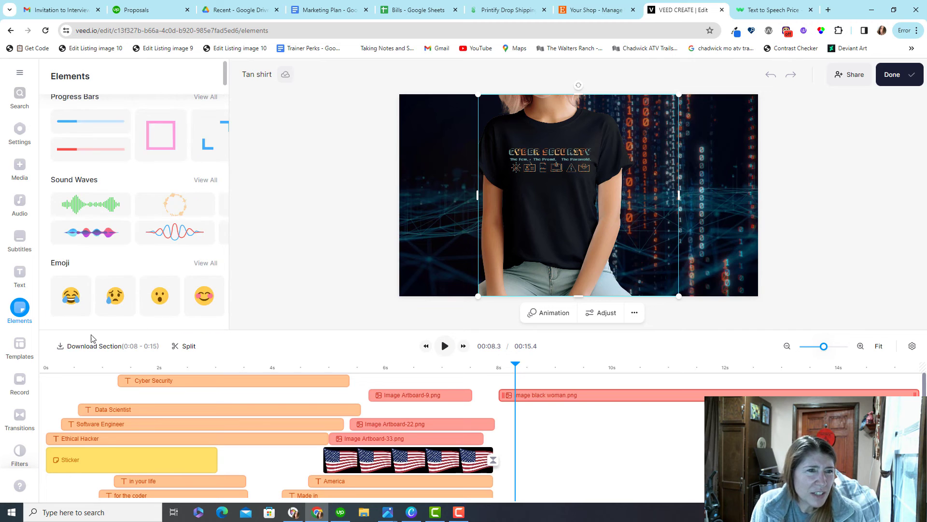
Step: Look through the Templates and Record options, then bring up the Transitions library
{"action": "left_click", "coordinate": [20, 347]}
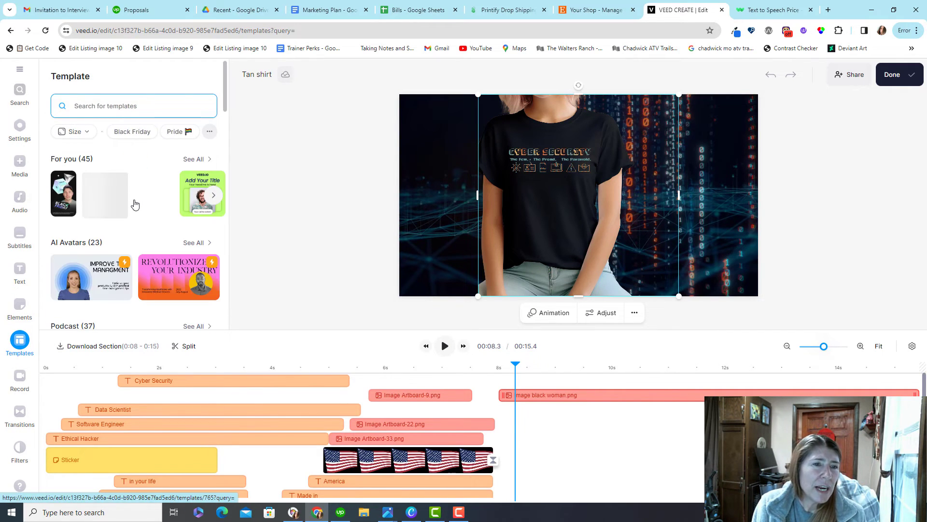
{"action": "scroll", "coordinate": [134, 204], "scroll_direction": "down", "scroll_amount": 4}
{"action": "scroll", "coordinate": [135, 203], "scroll_direction": "down", "scroll_amount": 7}
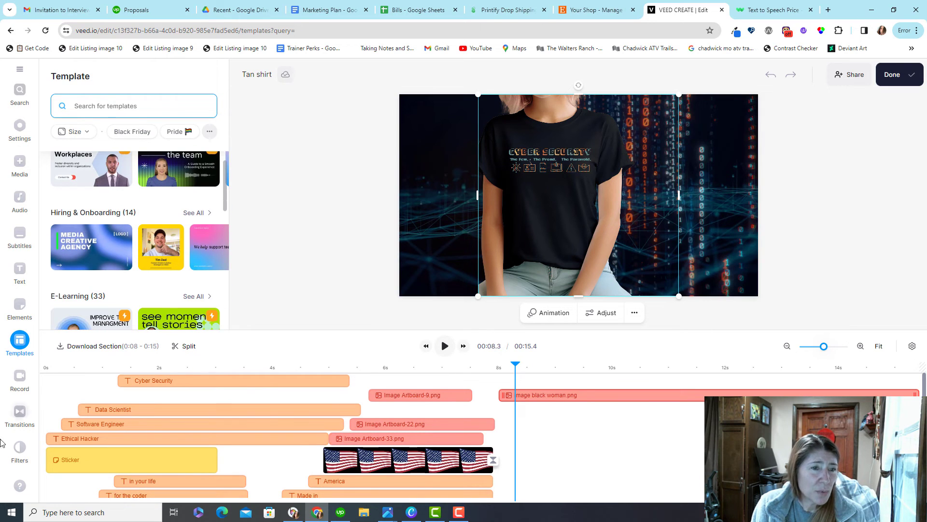
{"action": "left_click", "coordinate": [22, 379]}
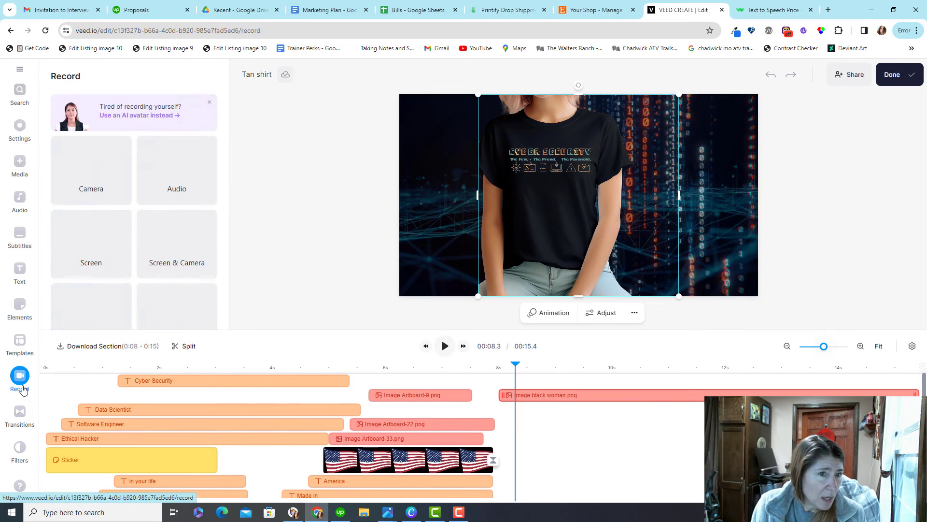
{"action": "left_click", "coordinate": [20, 415]}
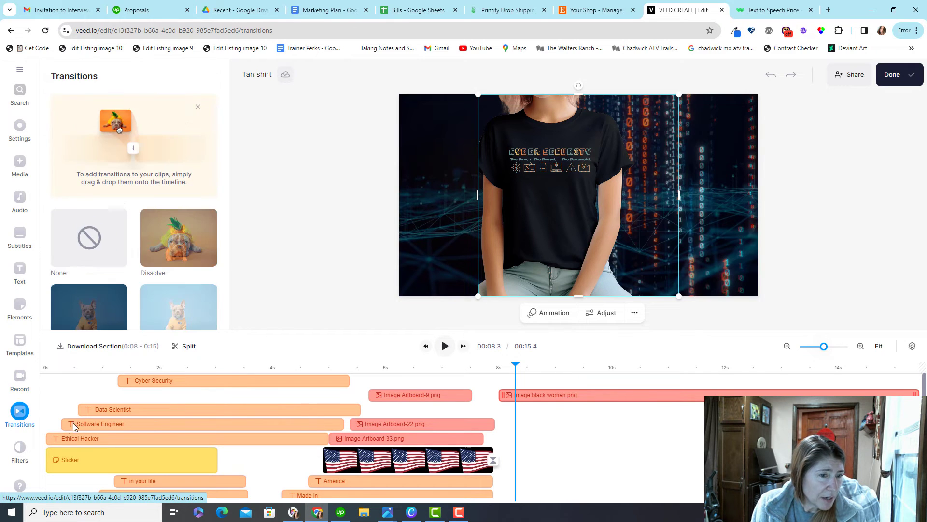
Step: Drag a Dissolve transition onto the image clips in the timeline
{"action": "left_click_drag", "start_coordinate": [170, 231], "coordinate": [317, 435]}
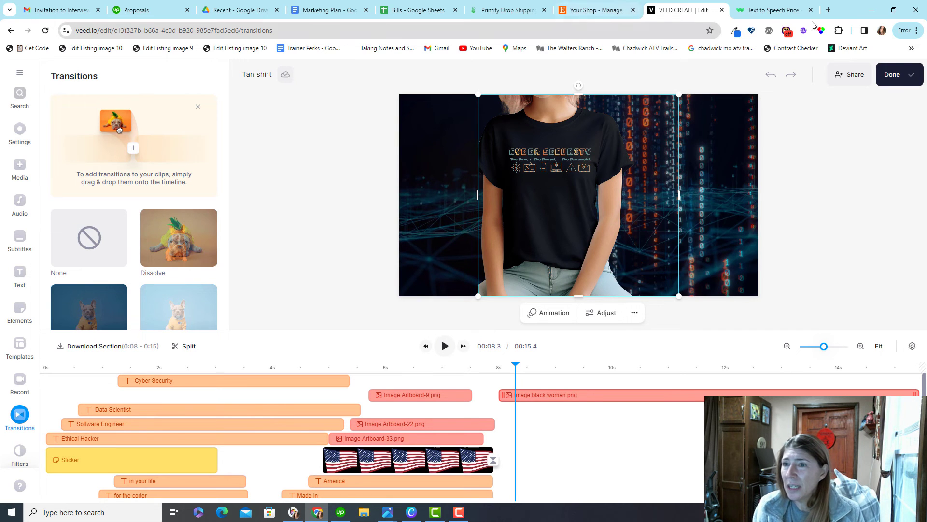
Step: Export the 15.4-second Tan shirt video at Standard quality with faster export on
{"action": "left_click", "coordinate": [892, 75]}
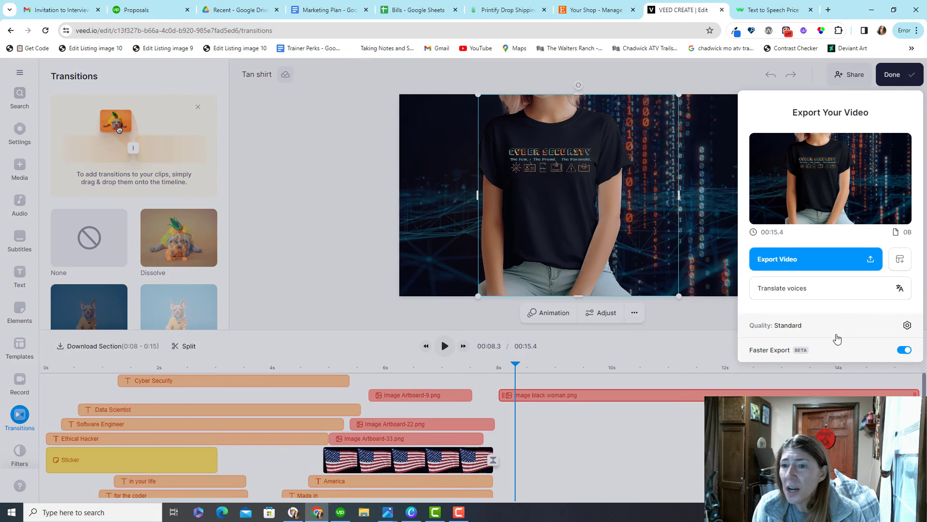
{"action": "left_click", "coordinate": [798, 260]}
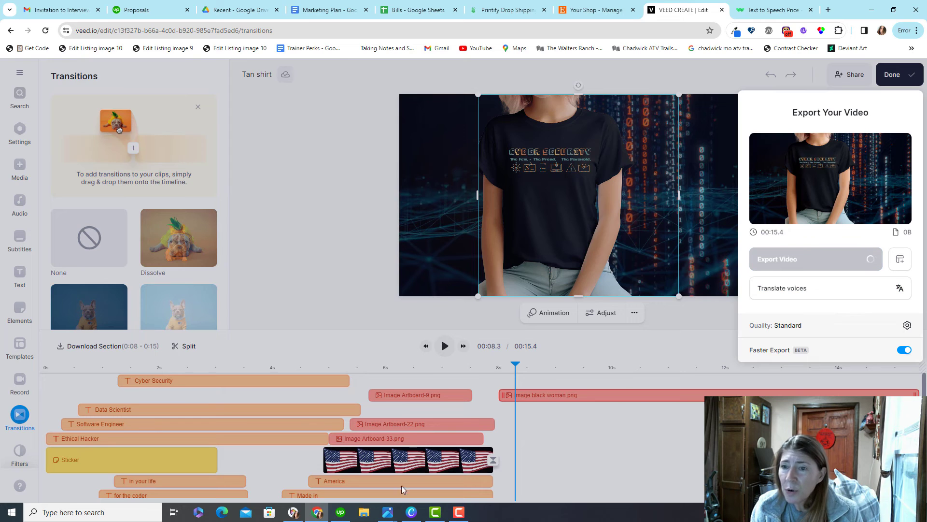